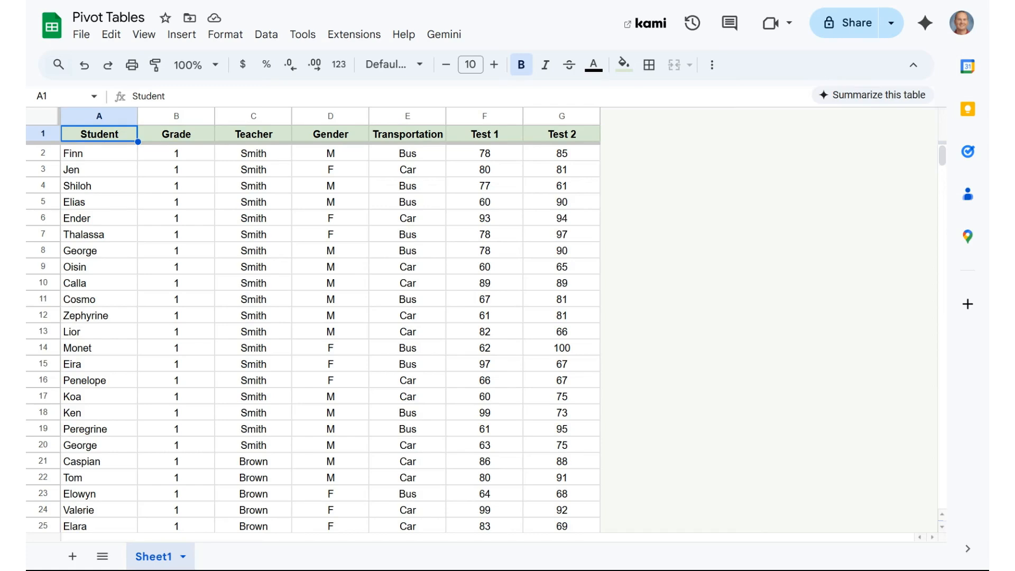
Step: Select all of Sheet1 and create a pivot table from it on a new sheet
{"action": "left_click", "coordinate": [43, 117]}
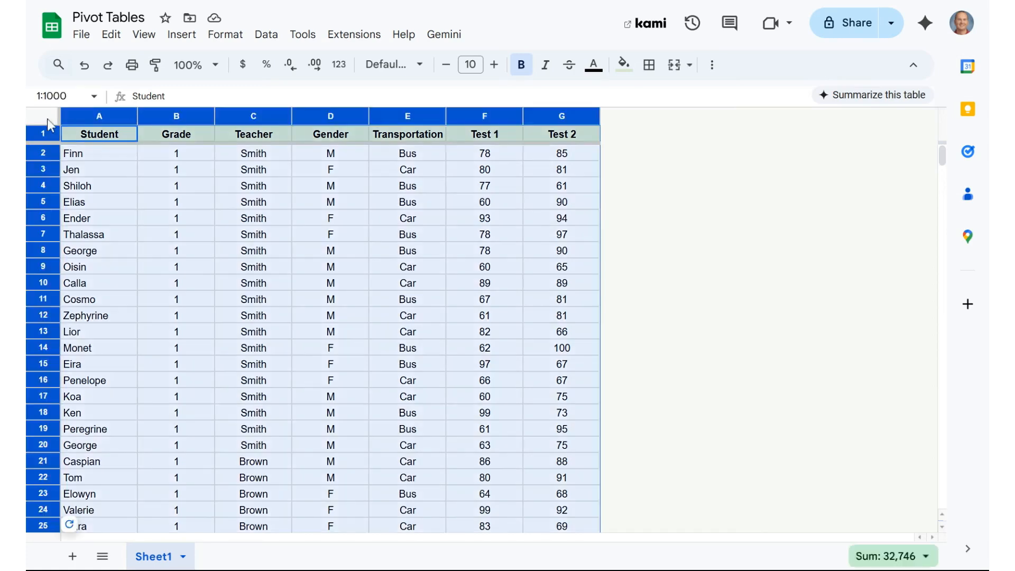
{"action": "left_click", "coordinate": [182, 36]}
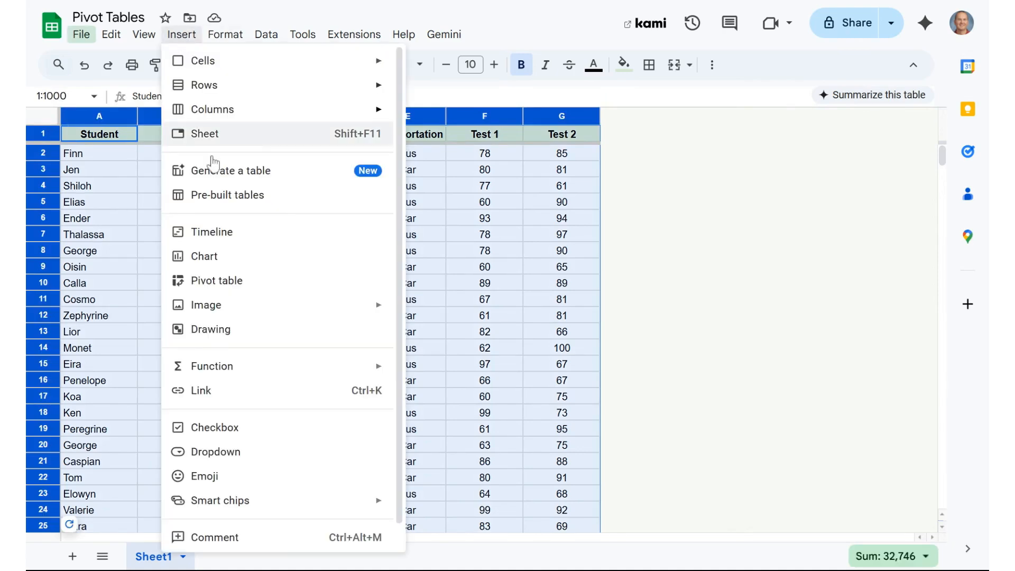
{"action": "left_click", "coordinate": [238, 283]}
{"action": "left_click", "coordinate": [587, 383]}
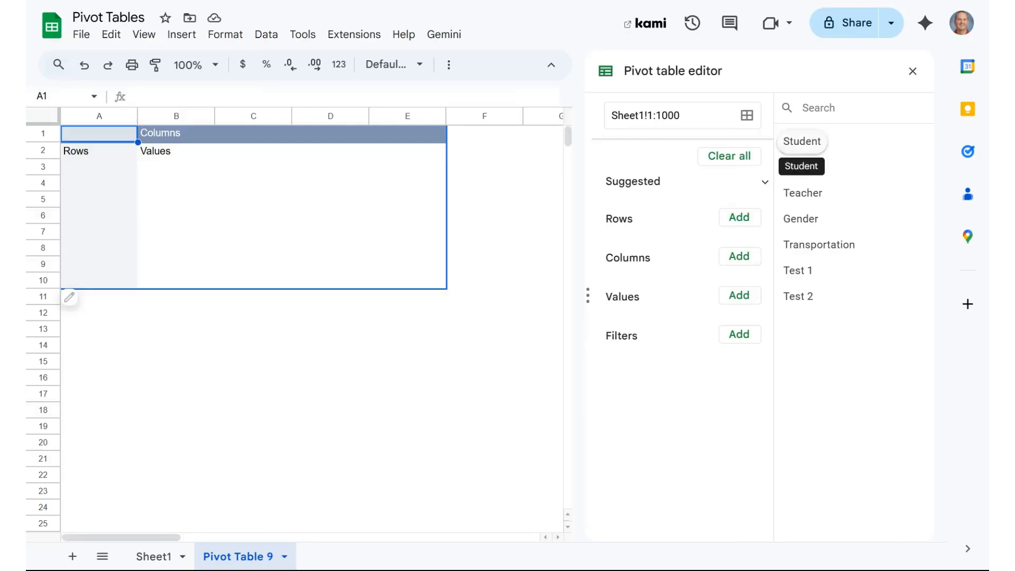
Step: Set up the pivot table with Student as values, Grade as rows and Transportation as columns, widening column A to fit its heading
{"action": "left_click_drag", "start_coordinate": [802, 141], "coordinate": [652, 331]}
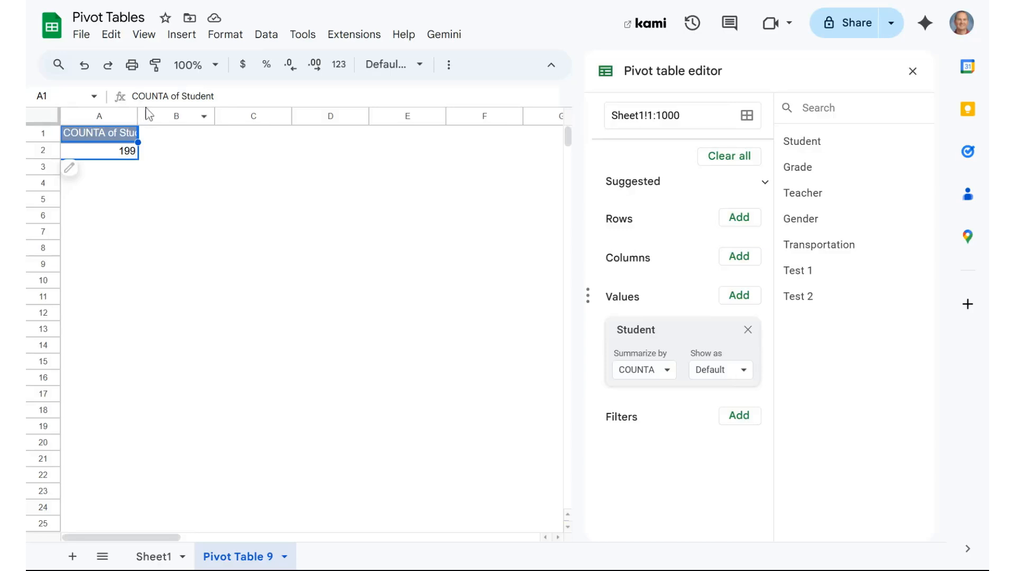
{"action": "left_click_drag", "start_coordinate": [137, 116], "coordinate": [174, 116]}
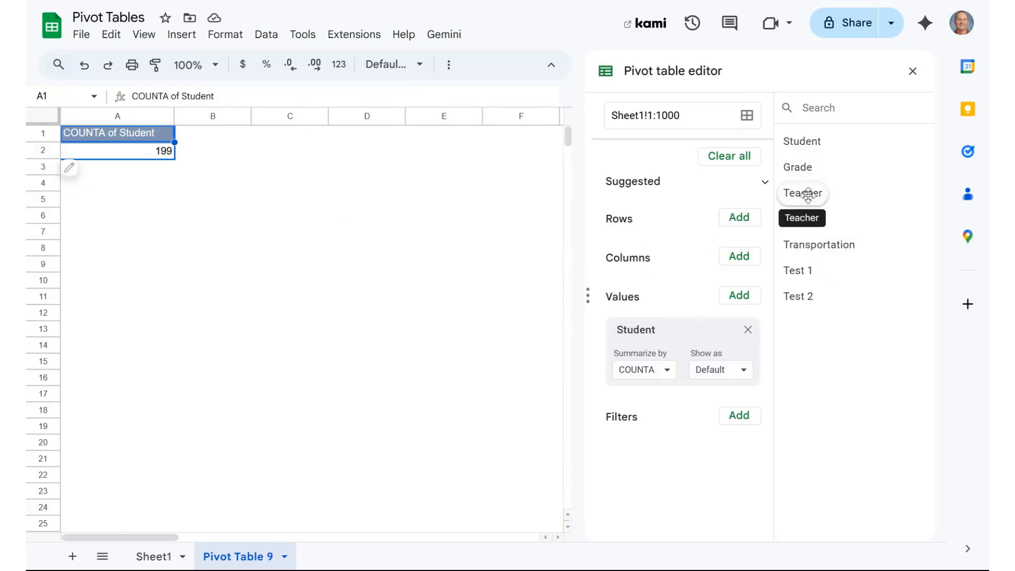
{"action": "left_click_drag", "start_coordinate": [800, 172], "coordinate": [643, 245]}
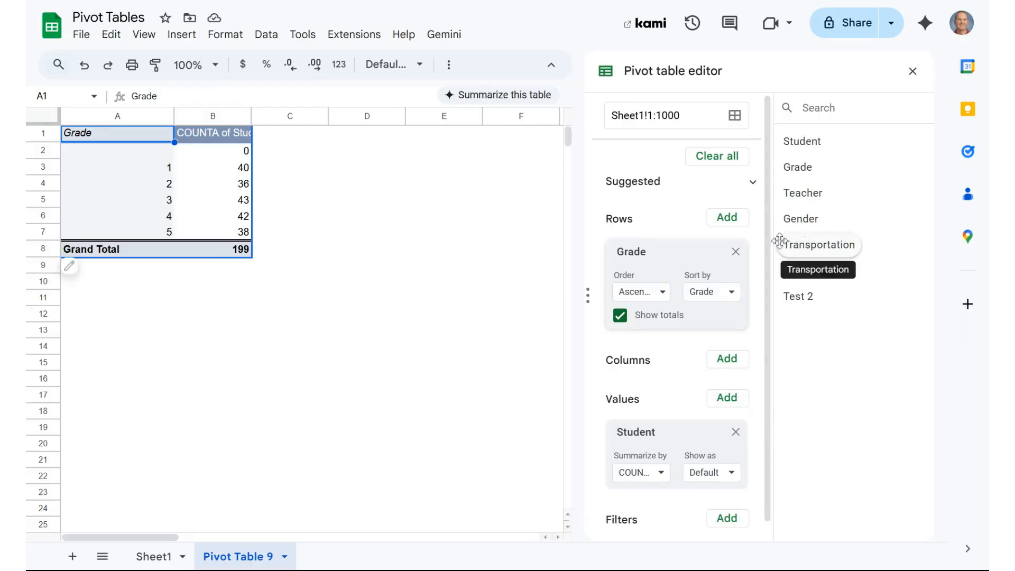
{"action": "left_click_drag", "start_coordinate": [809, 246], "coordinate": [631, 382]}
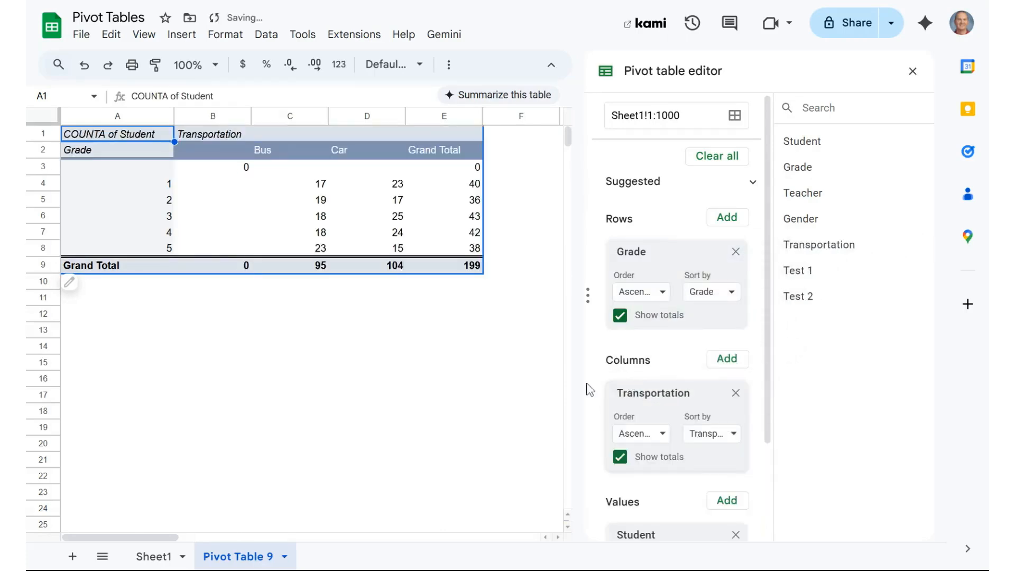
Step: Centre the contents of the whole pivot table sheet horizontally
{"action": "left_click", "coordinate": [51, 117]}
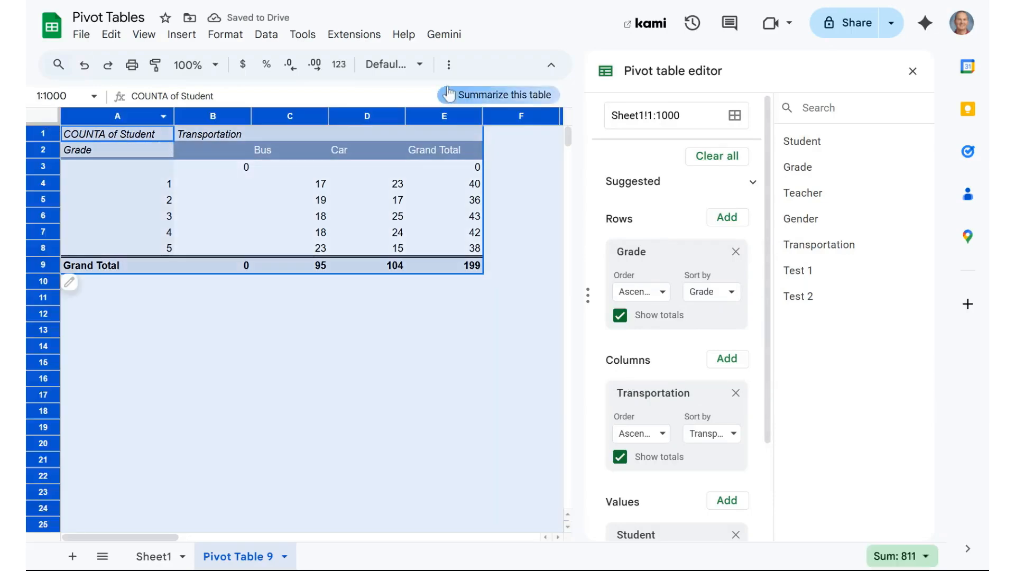
{"action": "left_click", "coordinate": [450, 65]}
{"action": "left_click", "coordinate": [306, 94]}
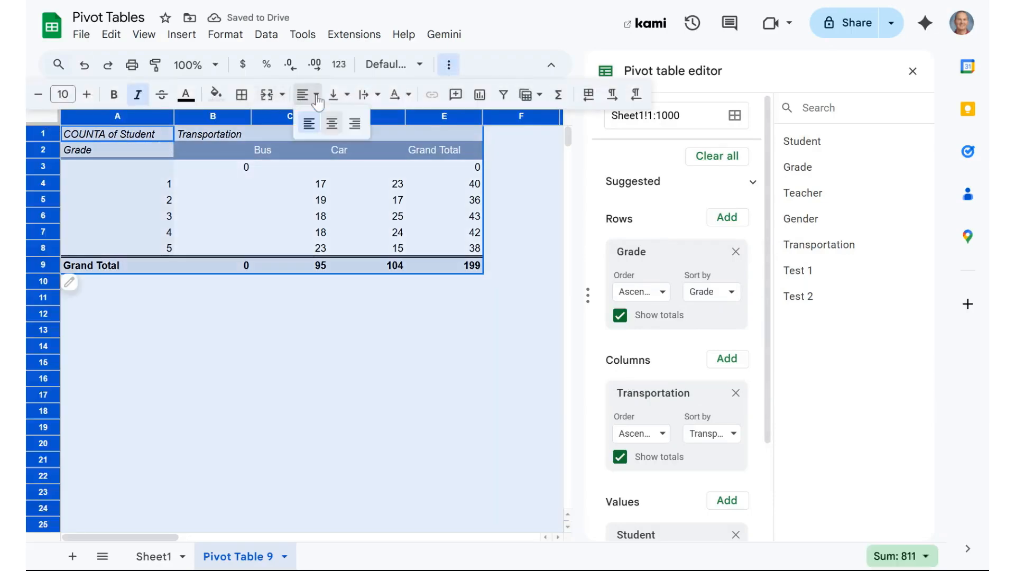
{"action": "left_click", "coordinate": [331, 124]}
{"action": "left_click", "coordinate": [343, 317]}
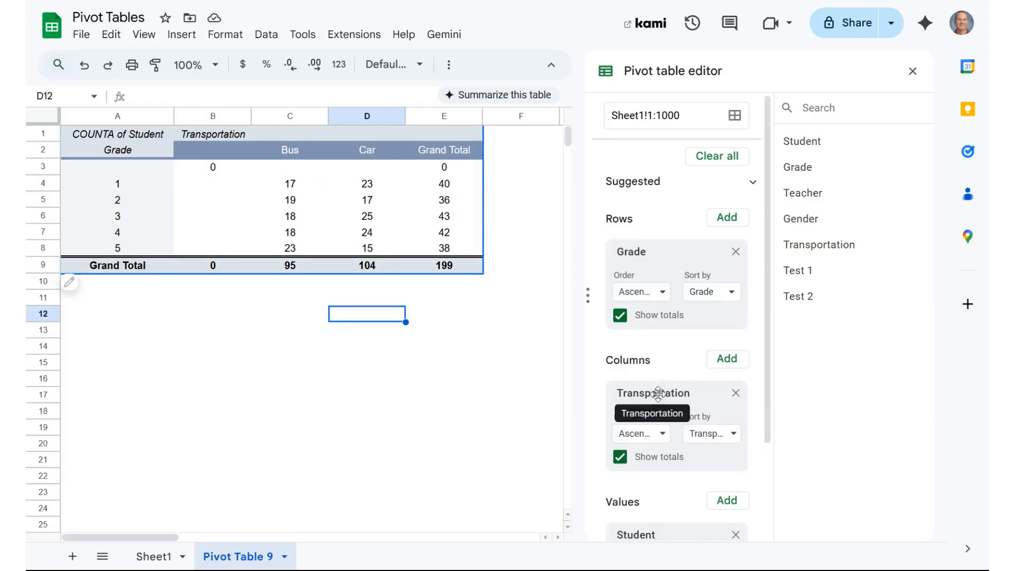
Step: Move Transportation from the columns into the rows and place Grade above it
{"action": "left_click_drag", "start_coordinate": [657, 394], "coordinate": [657, 244]}
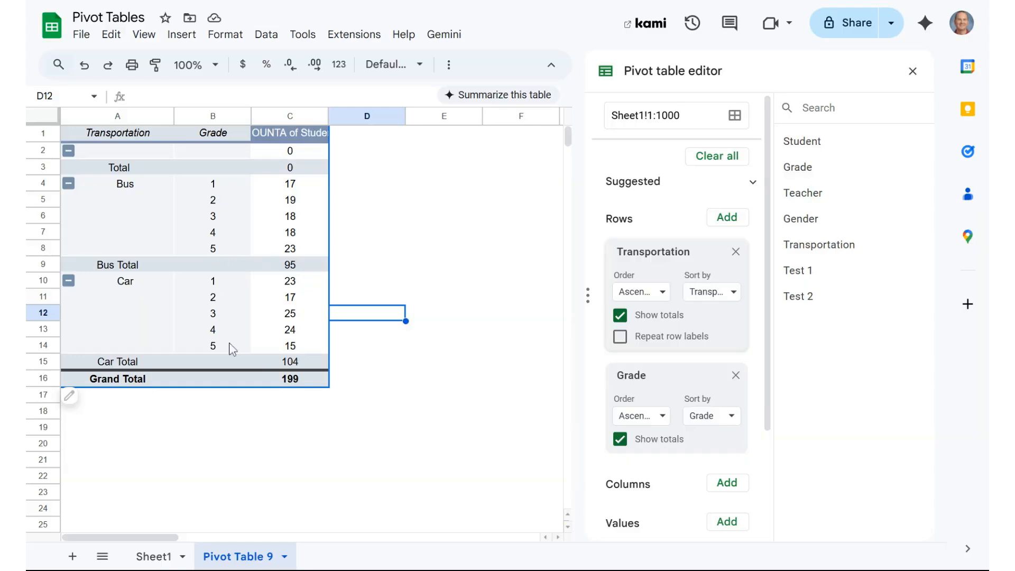
{"action": "left_click_drag", "start_coordinate": [645, 369], "coordinate": [649, 245]}
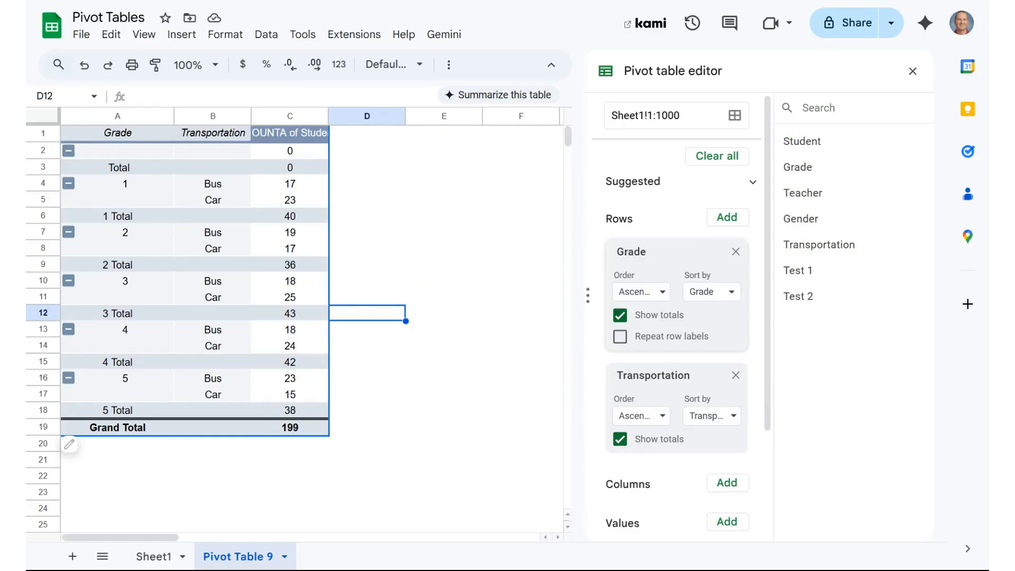
Step: Replace Grade and Transportation with Teacher as the only row field of the pivot table
{"action": "left_click", "coordinate": [735, 251]}
{"action": "left_click_drag", "start_coordinate": [803, 192], "coordinate": [597, 344]}
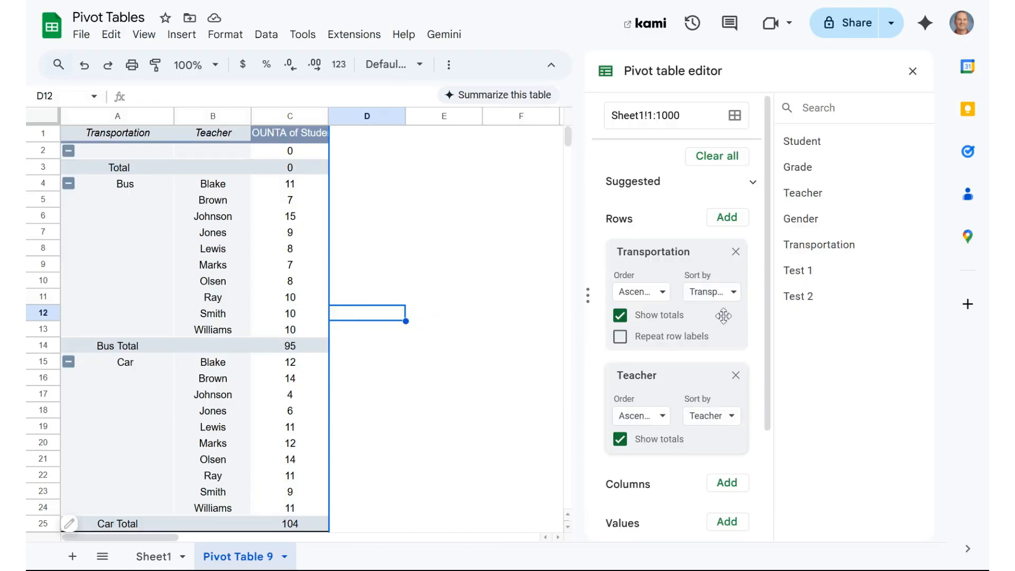
{"action": "scroll", "coordinate": [719, 346], "scroll_direction": "down", "scroll_amount": 1}
{"action": "scroll", "coordinate": [719, 346], "scroll_direction": "down", "scroll_amount": 1}
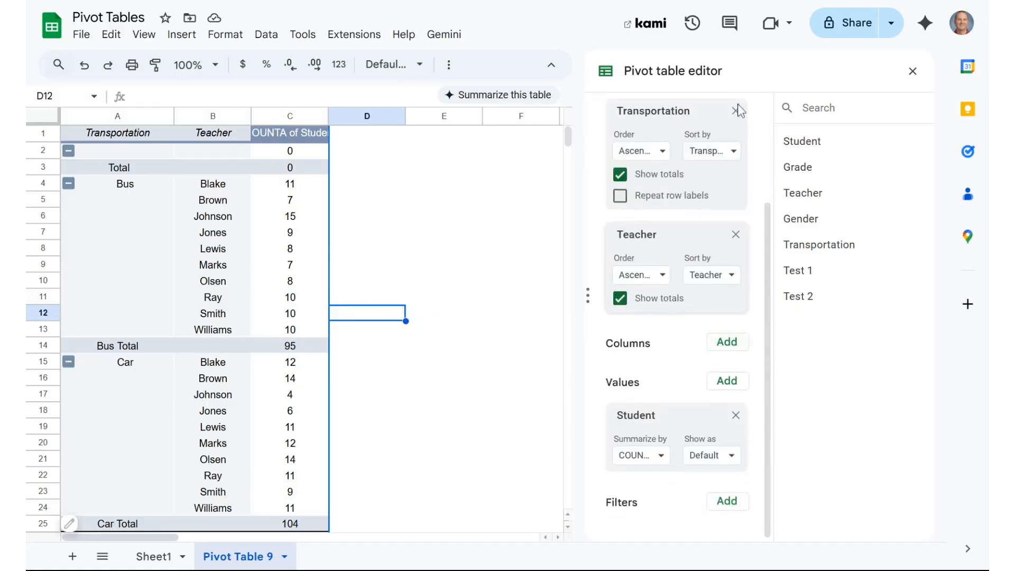
{"action": "left_click", "coordinate": [735, 111]}
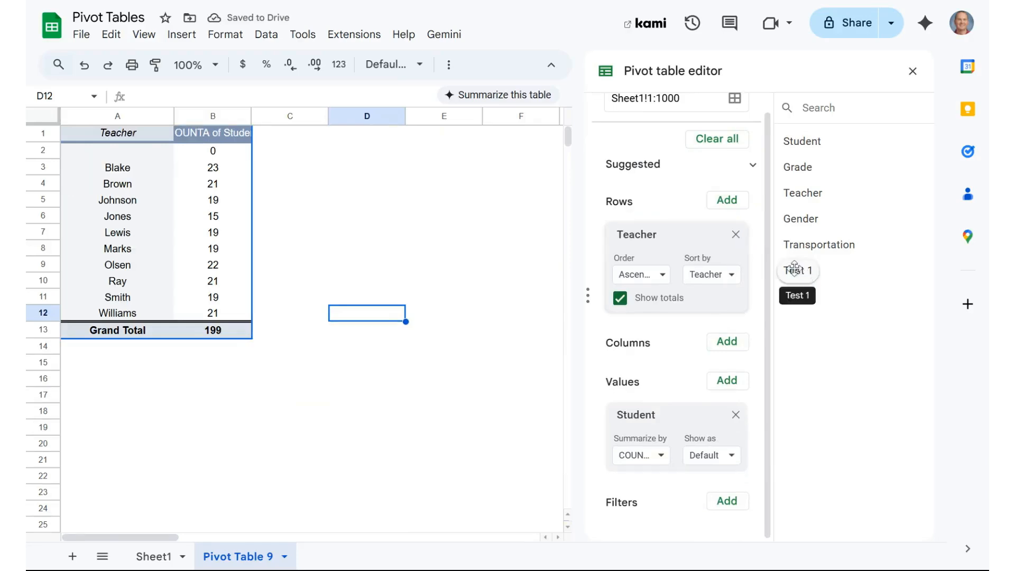
Step: Remove Teacher from the rows and replace the Student value with Test 1 and Test 2
{"action": "left_click", "coordinate": [735, 234]}
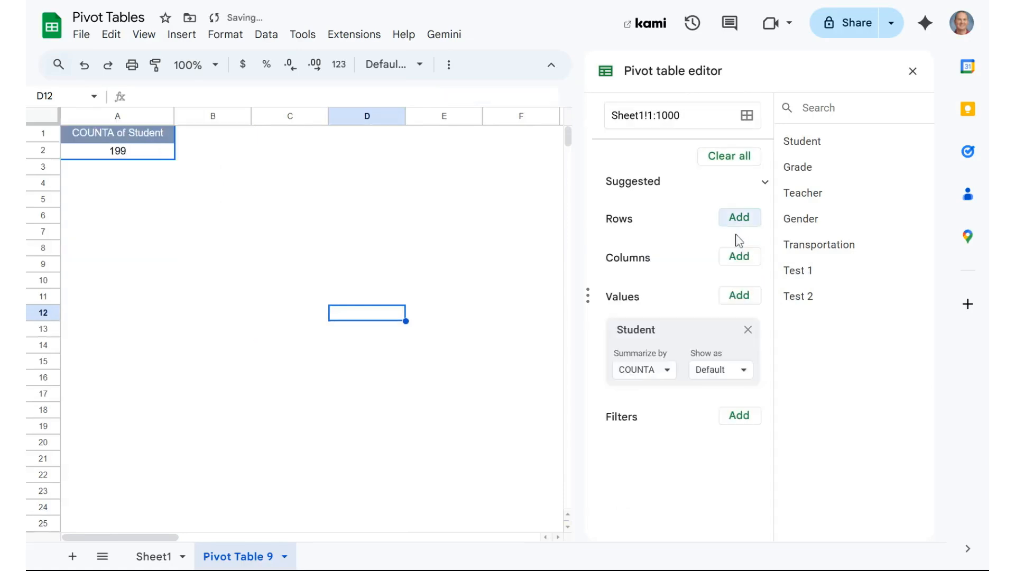
{"action": "left_click", "coordinate": [747, 329]}
{"action": "left_click_drag", "start_coordinate": [802, 273], "coordinate": [673, 326]}
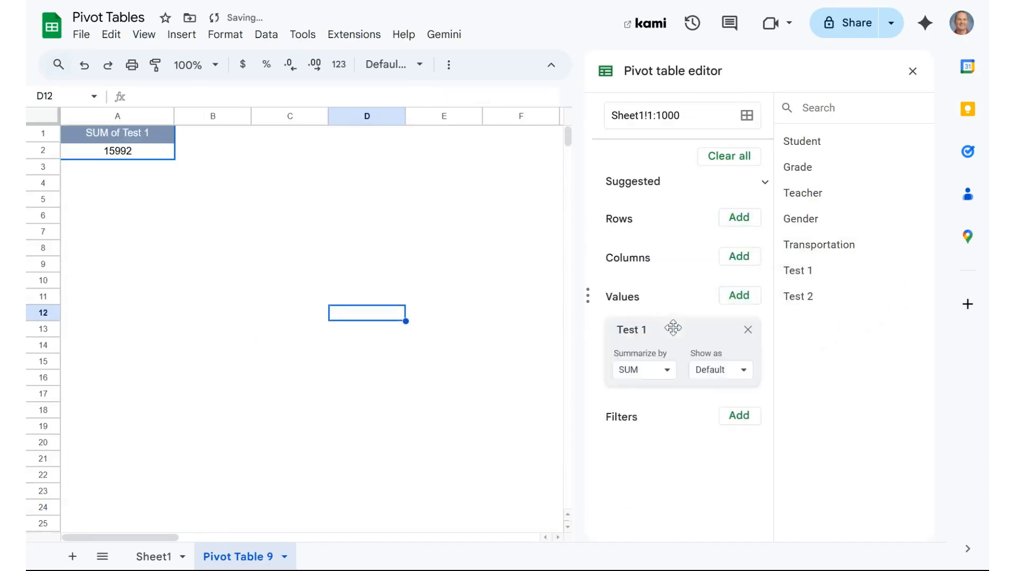
{"action": "left_click_drag", "start_coordinate": [826, 297], "coordinate": [642, 403]}
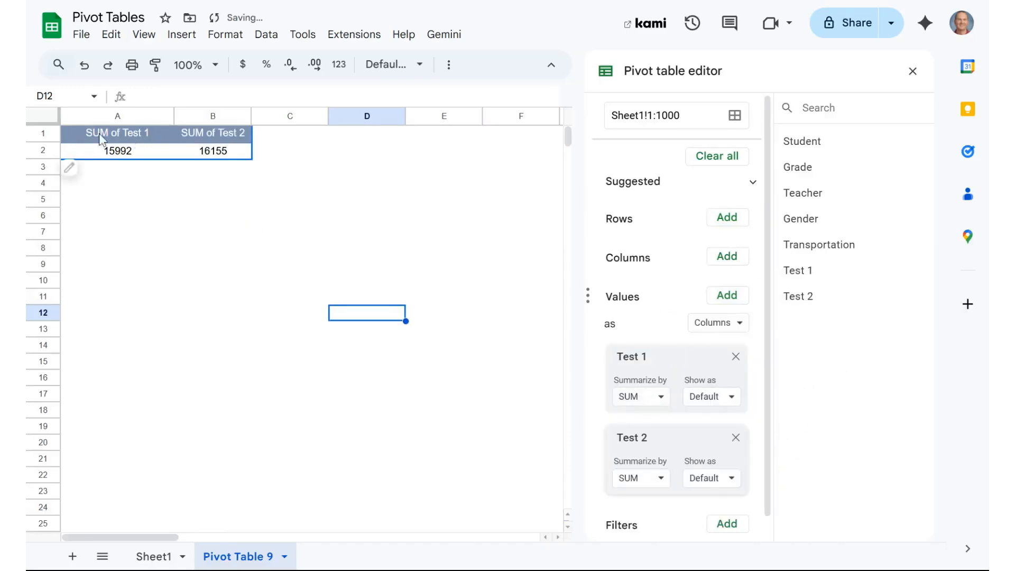
Step: Summarize both Test 1 and Test 2 by AVERAGE
{"action": "left_click", "coordinate": [655, 403]}
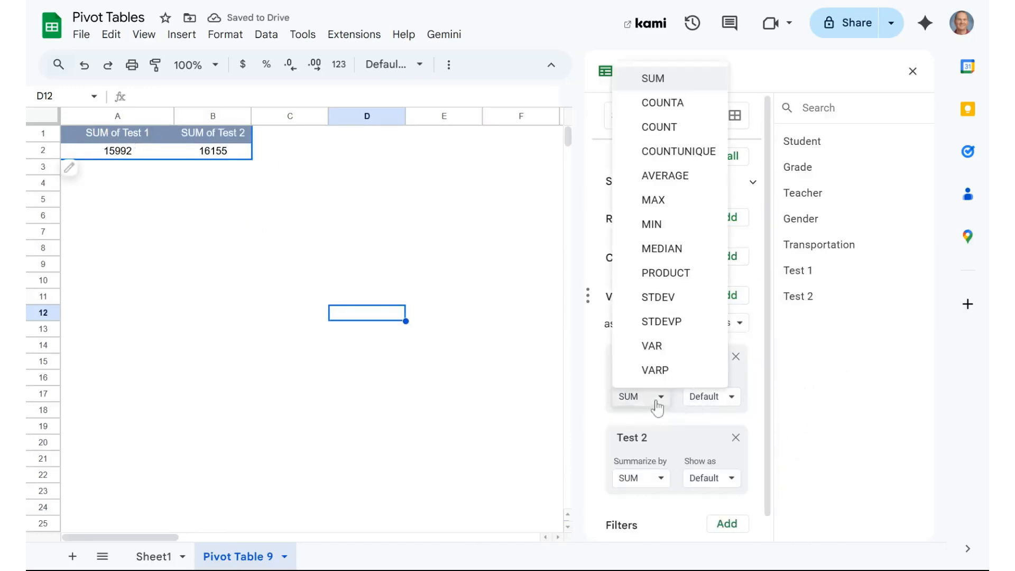
{"action": "left_click", "coordinate": [655, 177]}
{"action": "left_click", "coordinate": [657, 480]}
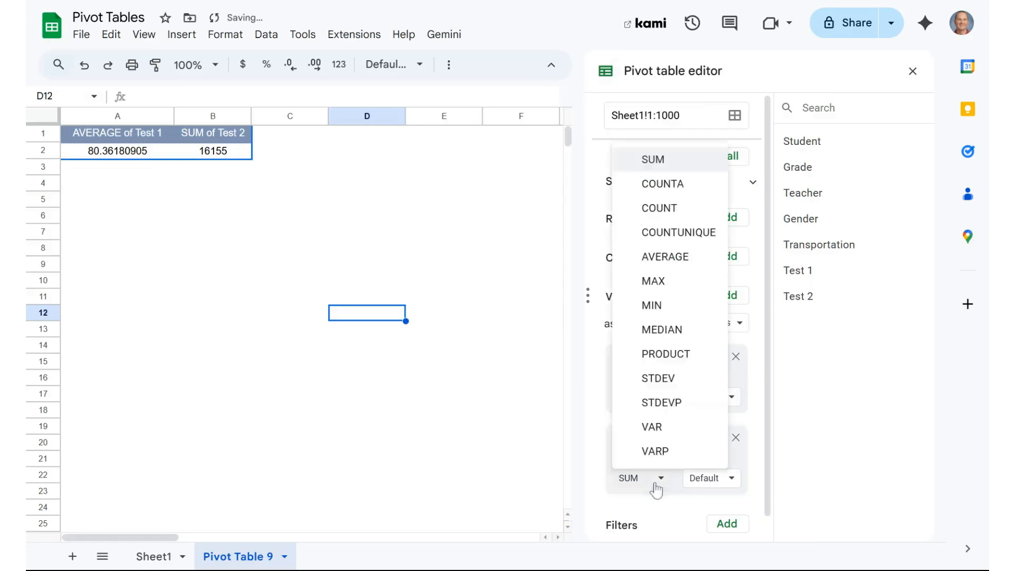
{"action": "left_click", "coordinate": [659, 257]}
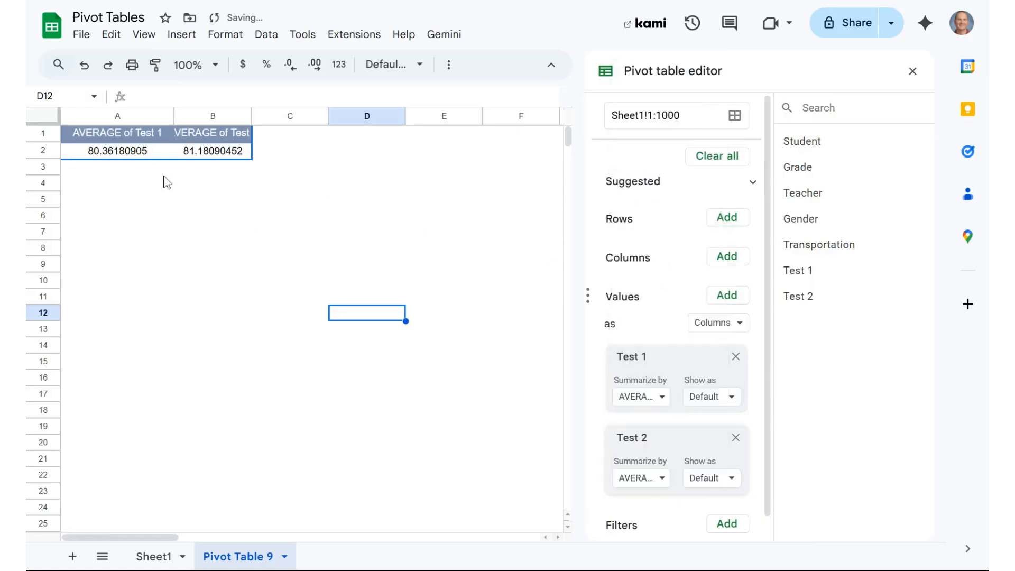
Step: Reduce the Test 1 average in A2 to two decimal places
{"action": "left_click", "coordinate": [160, 154]}
{"action": "left_click", "coordinate": [290, 65]}
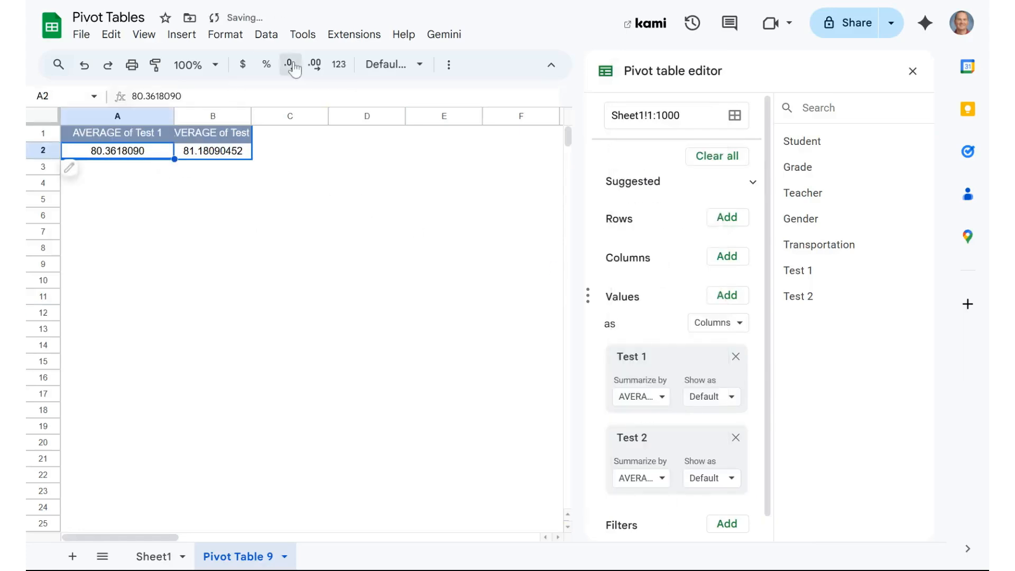
{"action": "left_click", "coordinate": [290, 66]}
{"action": "left_click", "coordinate": [290, 65]}
{"action": "left_click", "coordinate": [290, 65]}
{"action": "left_click", "coordinate": [290, 66]}
{"action": "left_click", "coordinate": [290, 66]}
Step: Reduce the Test 2 average in B2 to two decimal places
{"action": "left_click", "coordinate": [212, 150]}
{"action": "left_click", "coordinate": [289, 66]}
{"action": "left_click", "coordinate": [289, 65]}
{"action": "left_click", "coordinate": [289, 65]}
{"action": "left_click", "coordinate": [289, 65]}
{"action": "left_click", "coordinate": [289, 66]}
{"action": "left_click", "coordinate": [289, 65]}
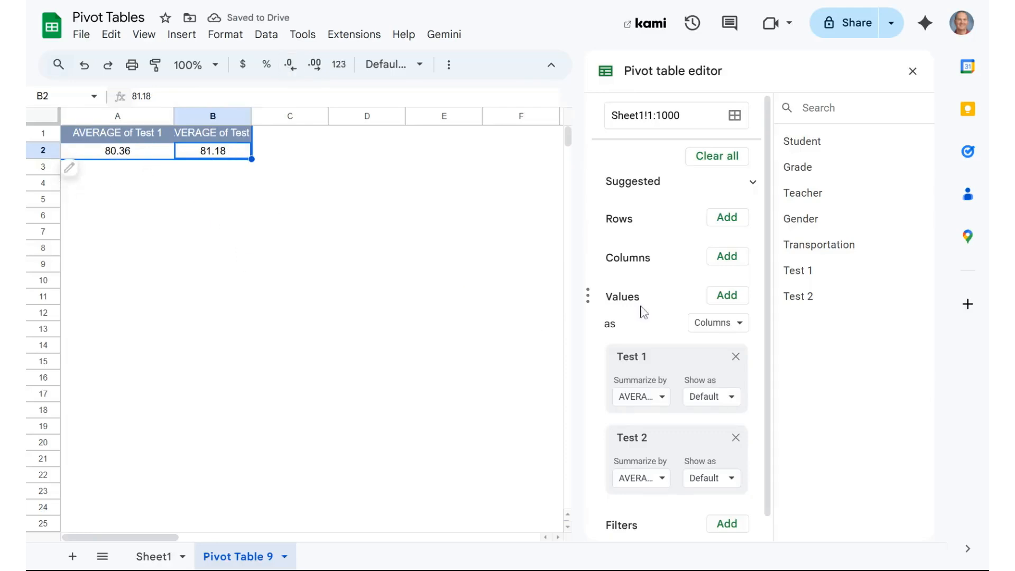
Step: Add Grade as the row field and format the grade averages in B3:C7 with two decimal places
{"action": "left_click_drag", "start_coordinate": [797, 166], "coordinate": [632, 239]}
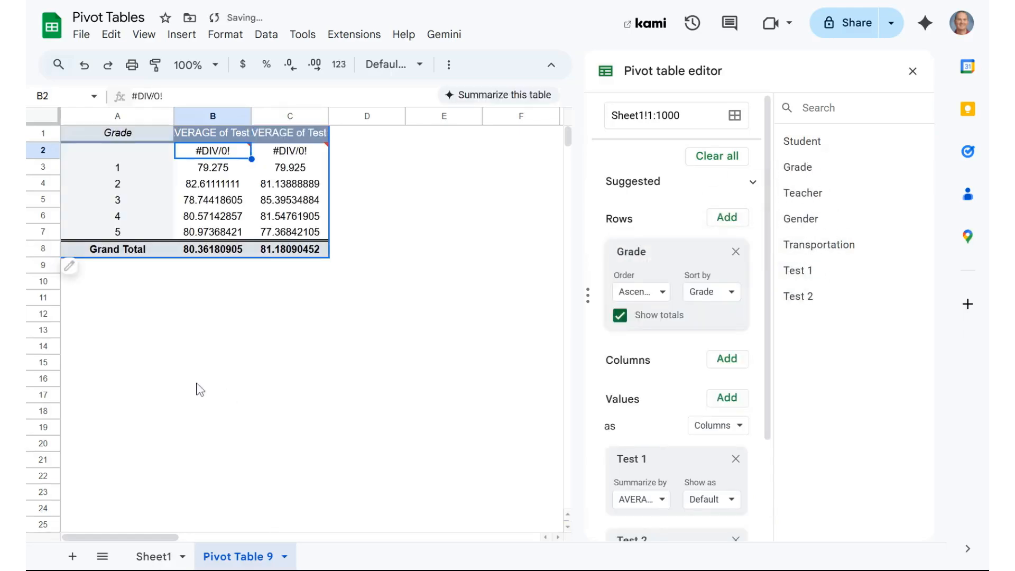
{"action": "left_click_drag", "start_coordinate": [196, 173], "coordinate": [291, 232]}
{"action": "left_click", "coordinate": [289, 64]}
{"action": "left_click", "coordinate": [290, 64]}
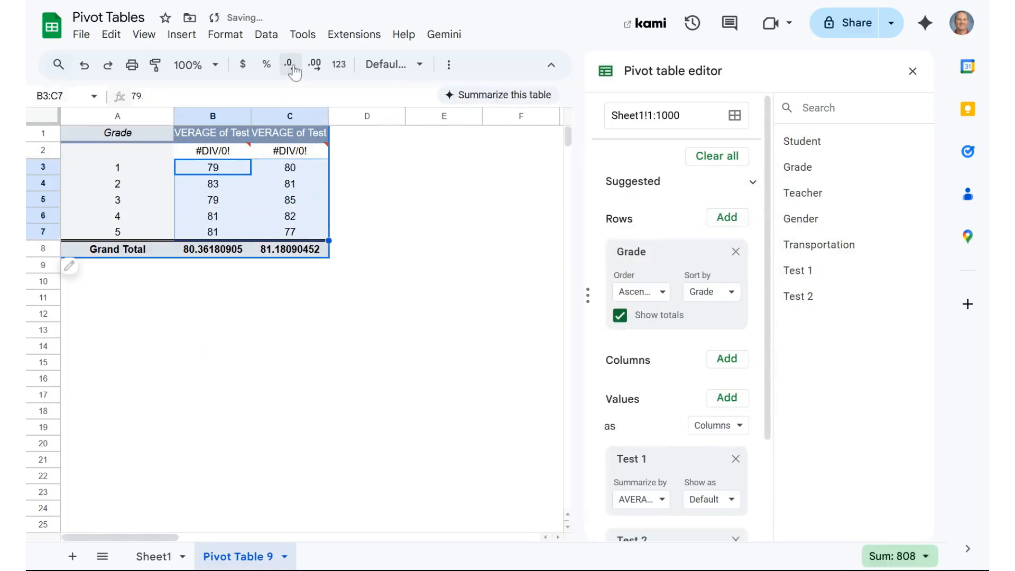
{"action": "left_click", "coordinate": [315, 65]}
{"action": "left_click", "coordinate": [315, 65]}
{"action": "left_click", "coordinate": [294, 347]}
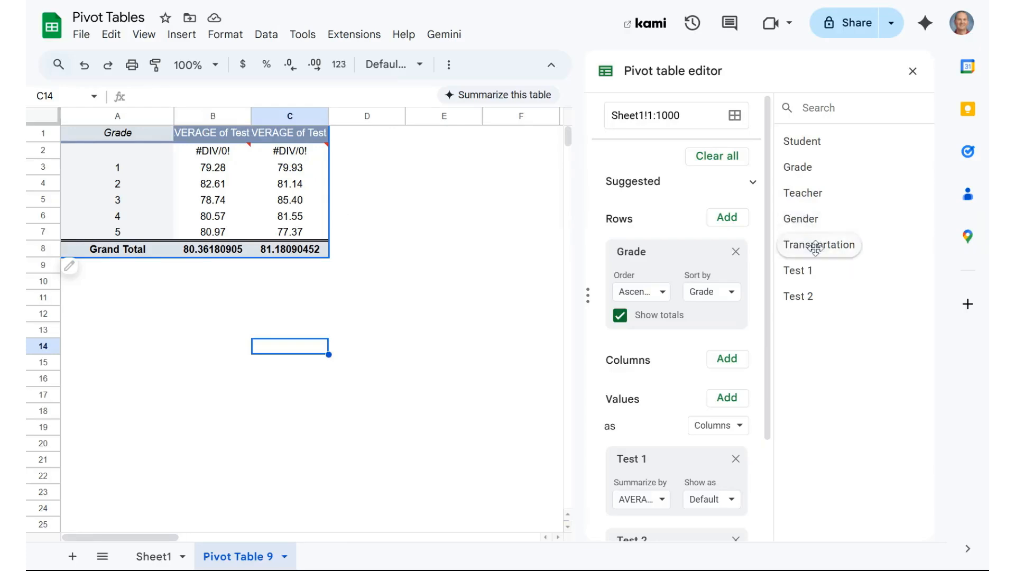
Step: Add Gender as the column field and look over the first-grade test averages for each gender
{"action": "left_click_drag", "start_coordinate": [804, 220], "coordinate": [623, 392]}
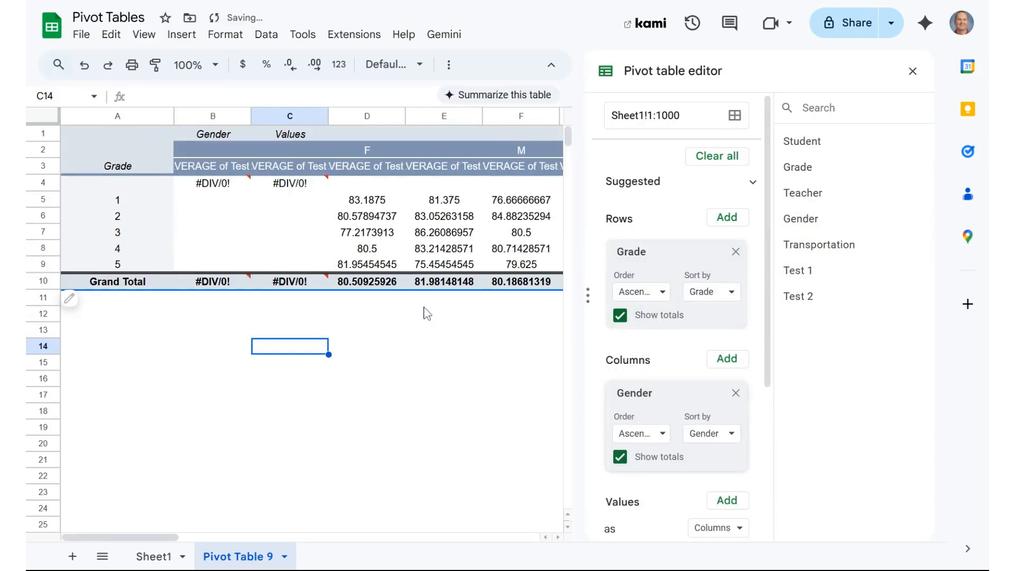
{"action": "left_click_drag", "start_coordinate": [151, 538], "coordinate": [204, 542]}
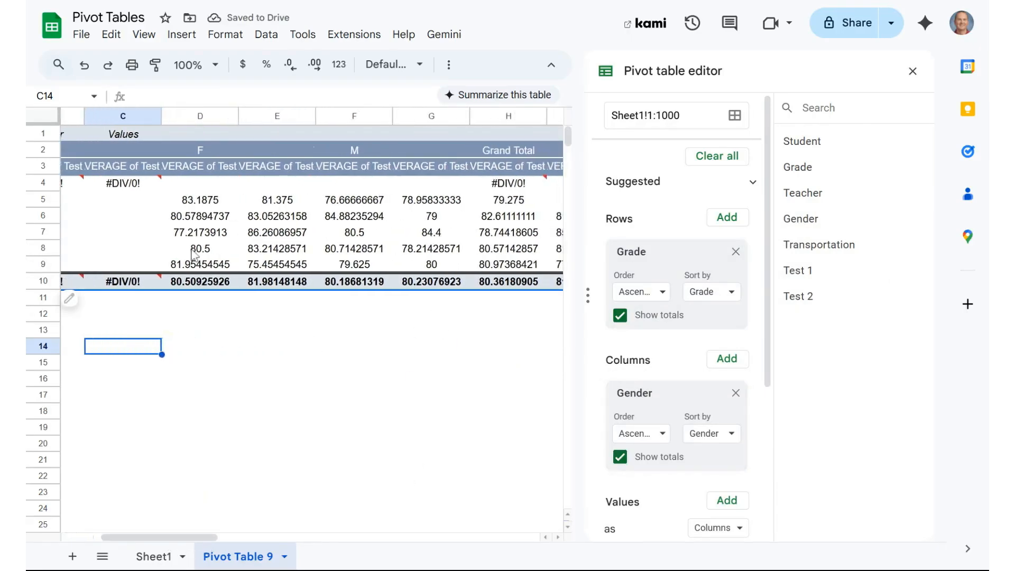
{"action": "left_click", "coordinate": [271, 201]}
{"action": "left_click", "coordinate": [339, 205]}
{"action": "left_click", "coordinate": [441, 206]}
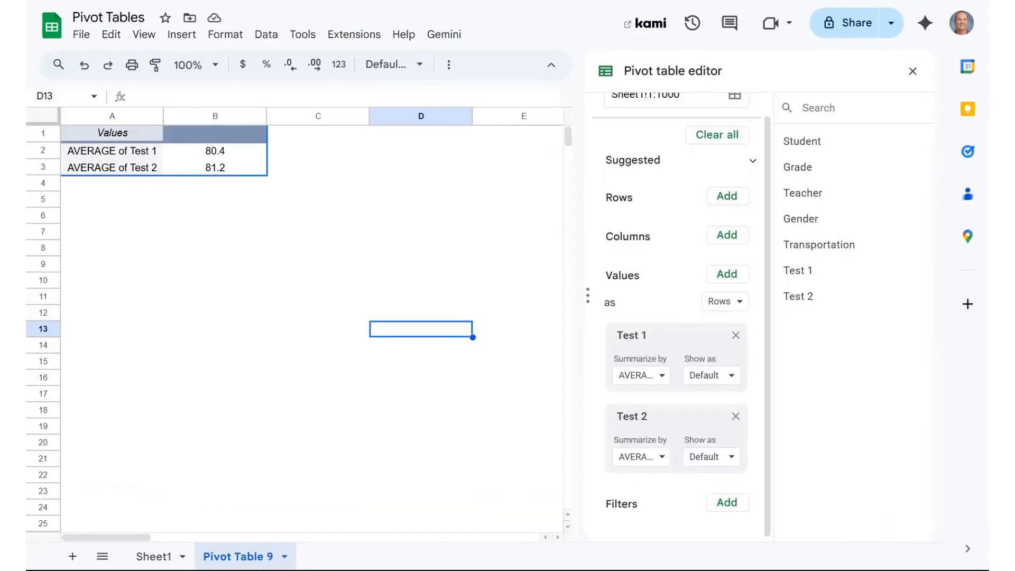
Step: Add Teacher as the row field and Gender as the column field, and look over the resulting averages
{"action": "left_click_drag", "start_coordinate": [802, 192], "coordinate": [634, 220]}
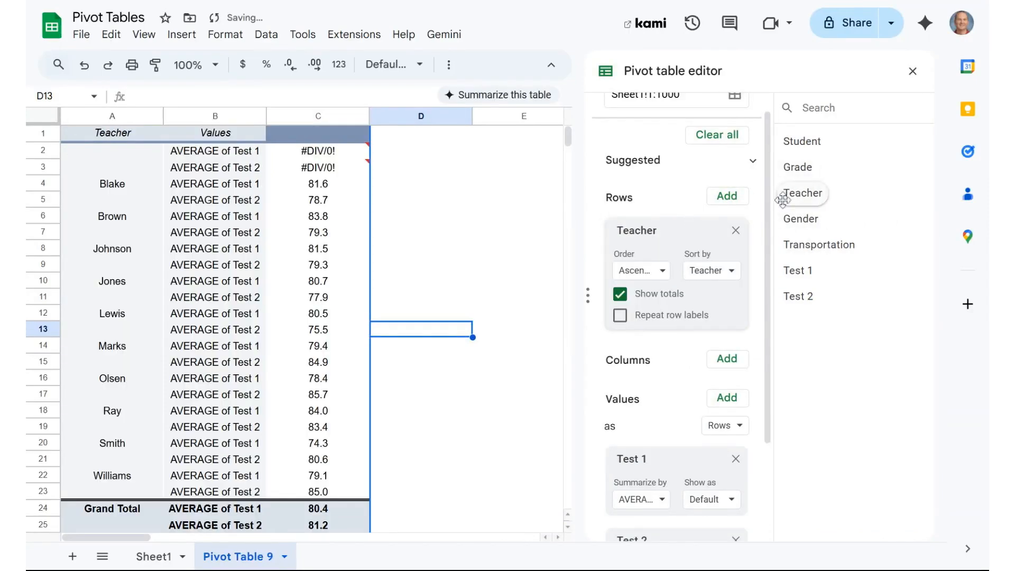
{"action": "left_click_drag", "start_coordinate": [801, 218], "coordinate": [634, 397]}
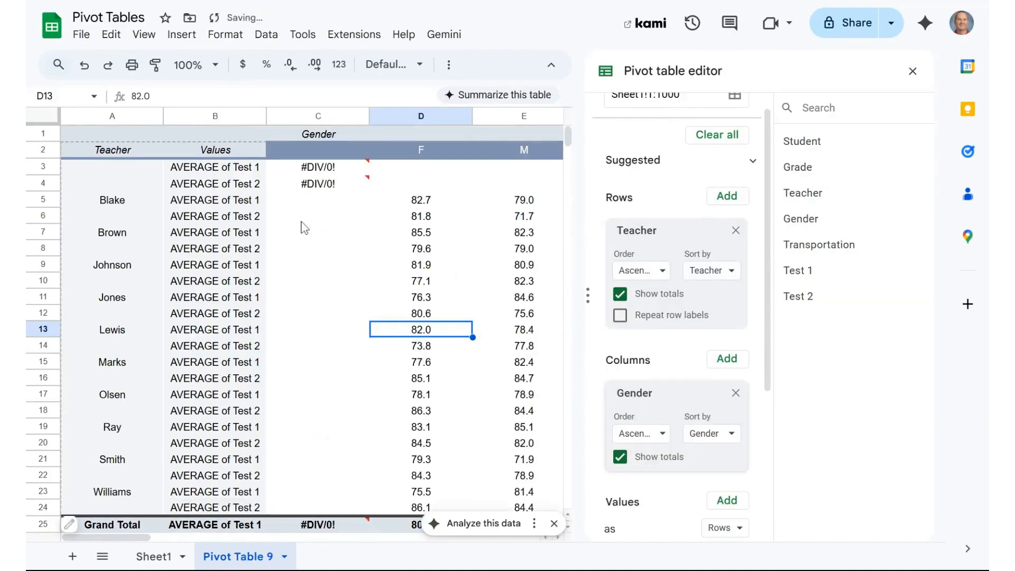
{"action": "scroll", "coordinate": [277, 354], "scroll_direction": "down", "scroll_amount": 5}
{"action": "scroll", "coordinate": [277, 354], "scroll_direction": "up", "scroll_amount": 5}
Step: Add a Grade filter to the pivot table that shows only grade 1
{"action": "scroll", "coordinate": [771, 367], "scroll_direction": "down", "scroll_amount": 1}
{"action": "left_click_drag", "start_coordinate": [768, 361], "coordinate": [758, 508]}
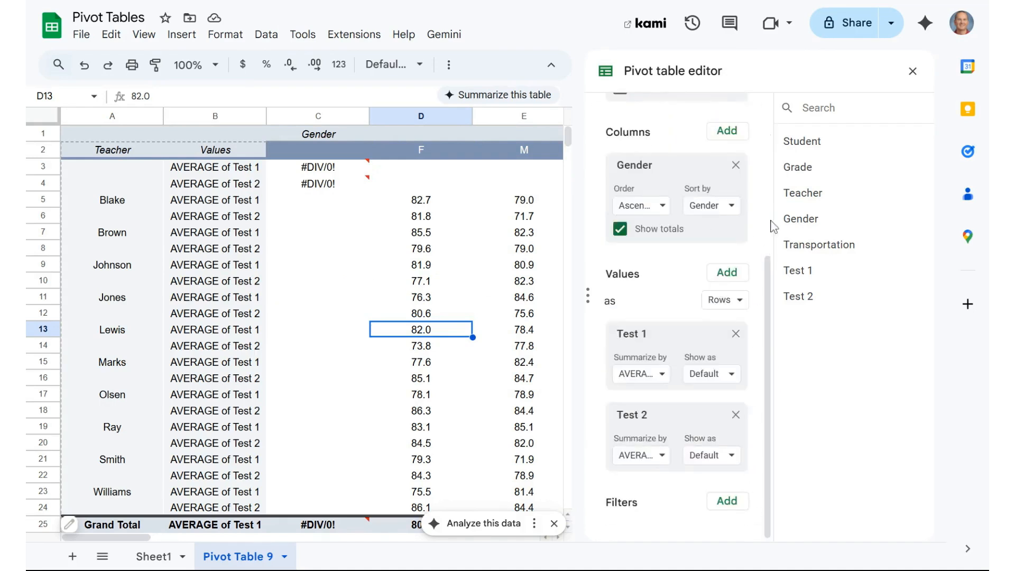
{"action": "left_click_drag", "start_coordinate": [800, 168], "coordinate": [645, 523]}
{"action": "left_click", "coordinate": [658, 532]}
{"action": "left_click", "coordinate": [697, 356]}
{"action": "left_click", "coordinate": [680, 455]}
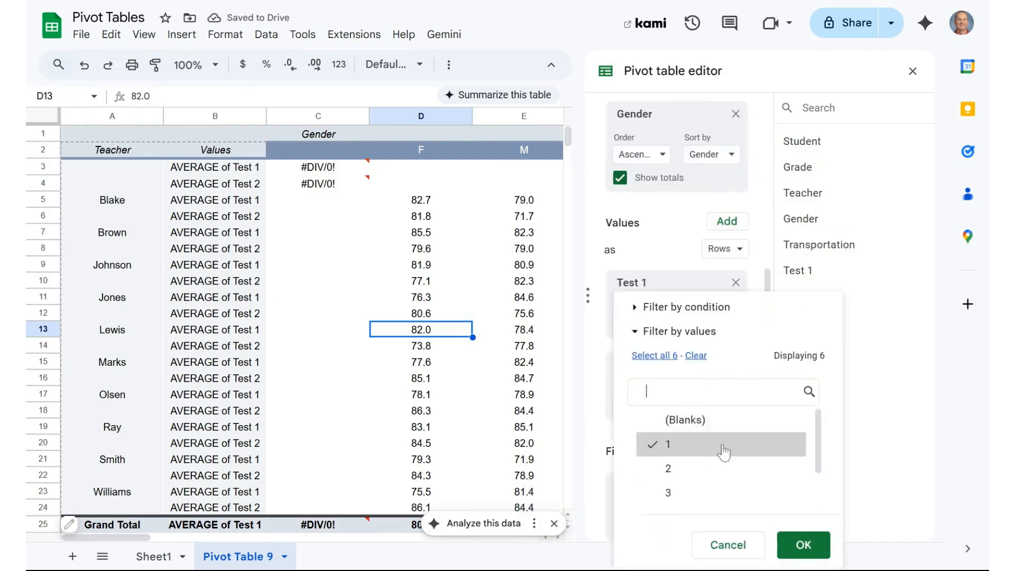
{"action": "left_click", "coordinate": [802, 544]}
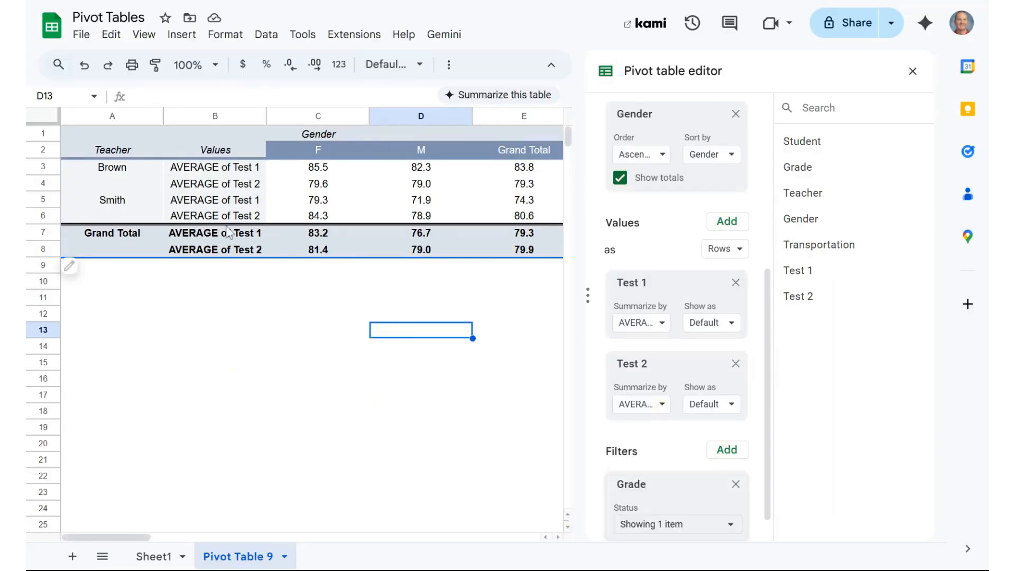
Step: Change the Grade filter so that it shows only grade 3
{"action": "scroll", "coordinate": [741, 445], "scroll_direction": "down", "scroll_amount": 1}
{"action": "left_click", "coordinate": [697, 507]}
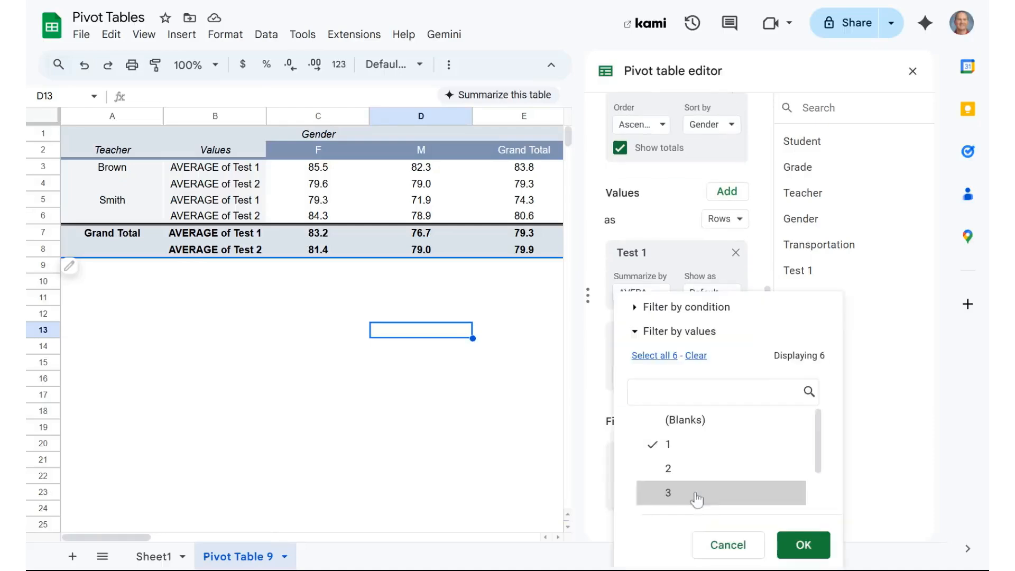
{"action": "left_click", "coordinate": [697, 356]}
{"action": "left_click", "coordinate": [670, 493]}
{"action": "left_click", "coordinate": [802, 546]}
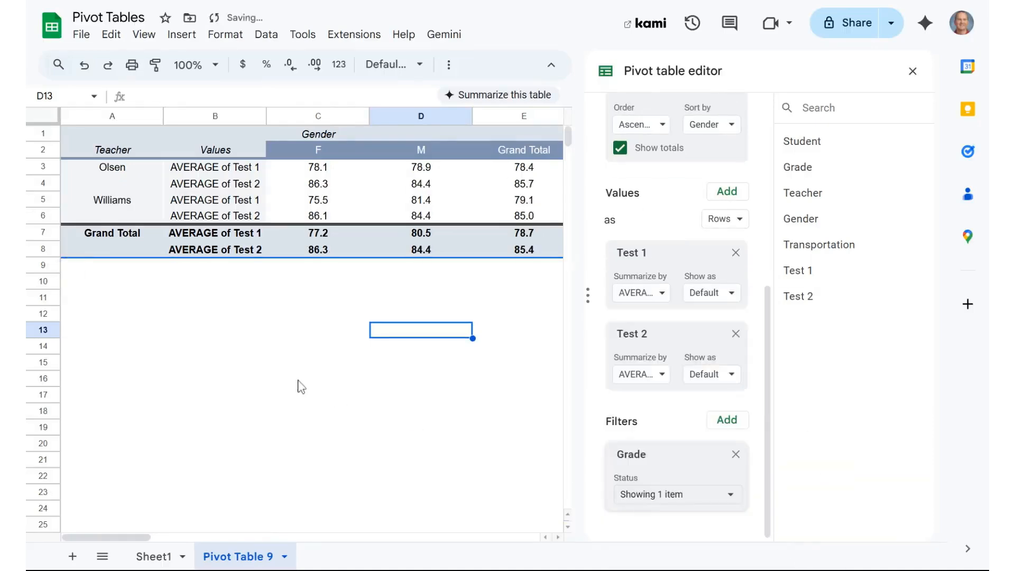